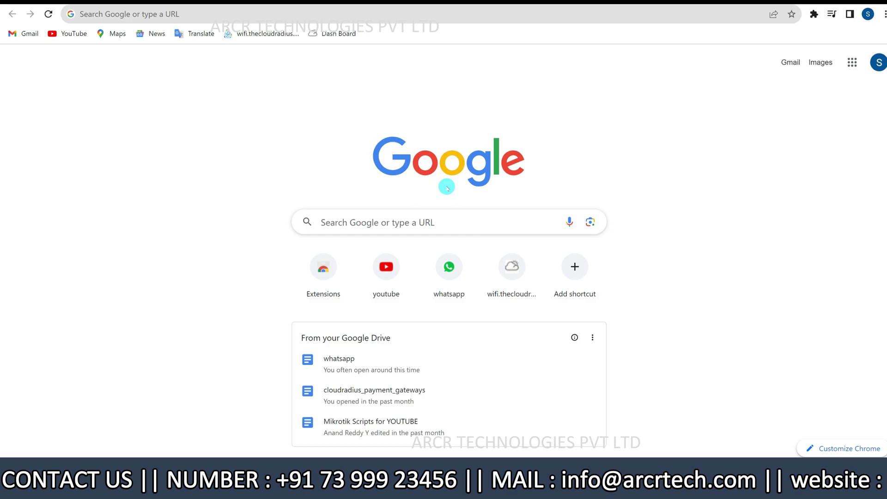
Search Google for 'google play console' from the Chrome address bar
left_click(244, 15)
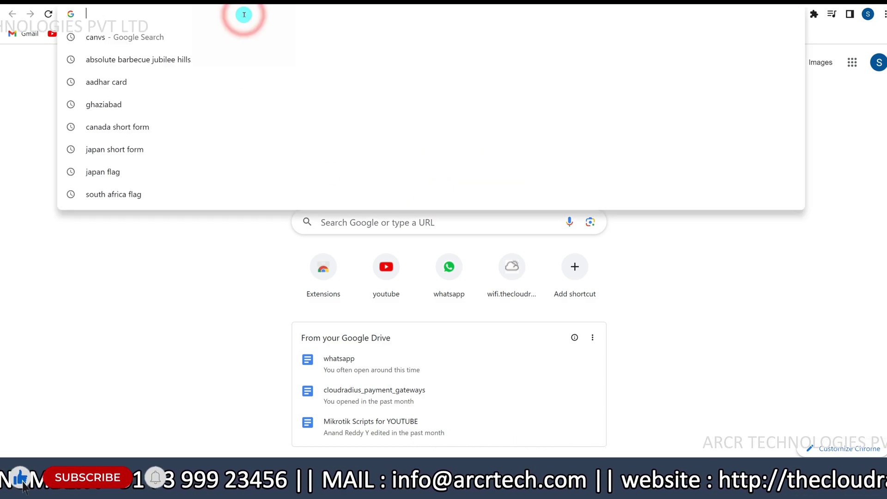
type("google")
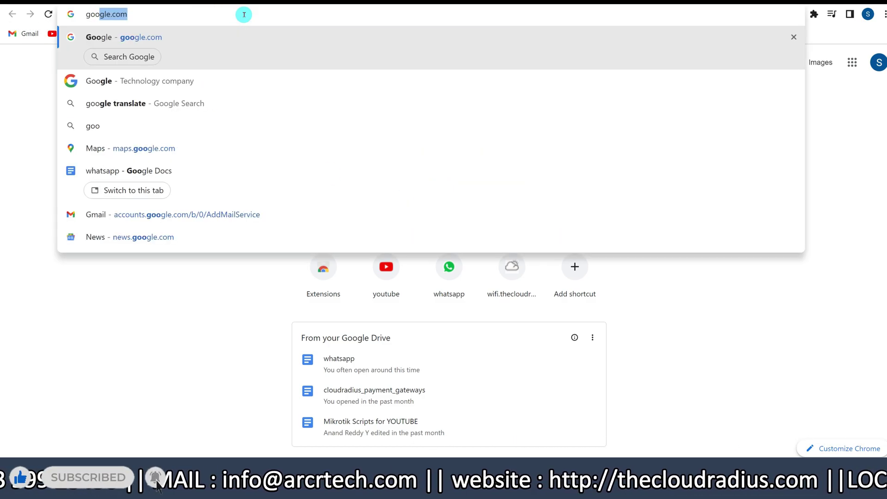
type(" pla")
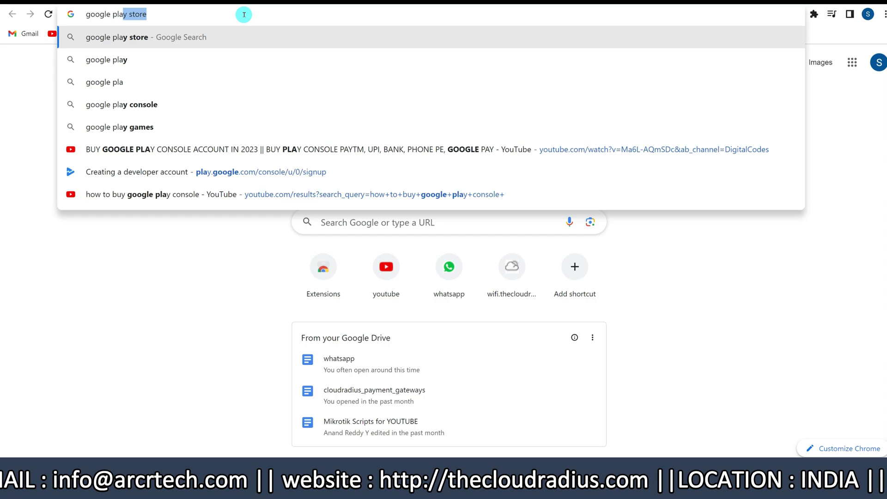
type("y console")
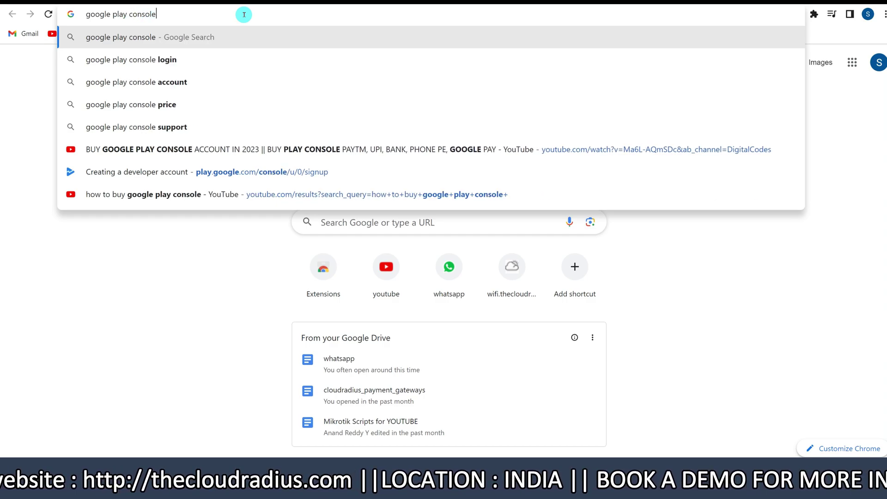
key("Return")
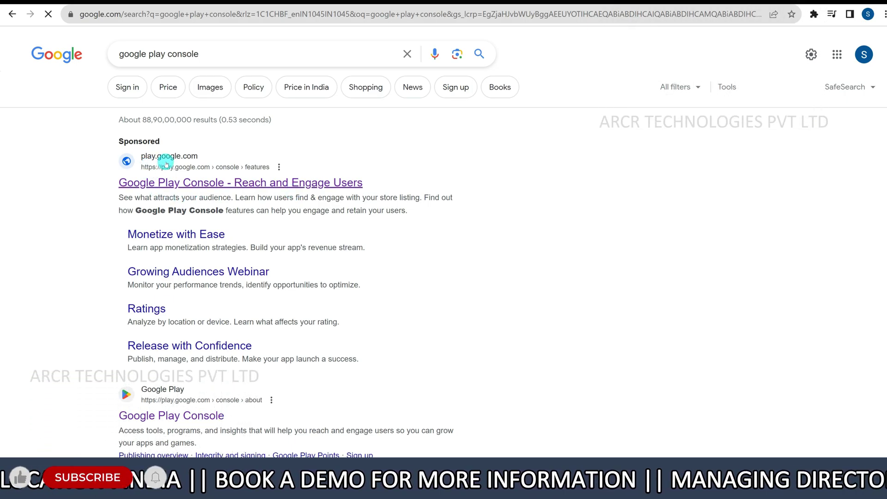
Follow the sponsored Google Play Console result and go into Play Console to reach account-type selection
left_click(194, 183)
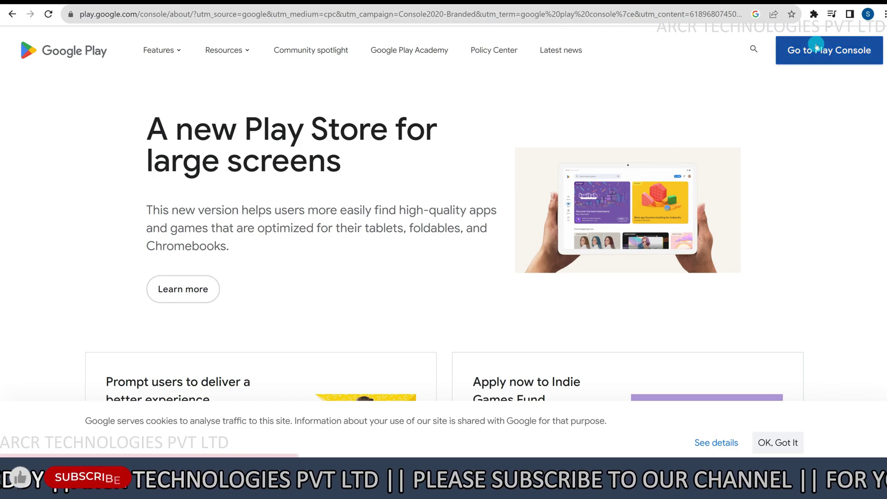
left_click(815, 58)
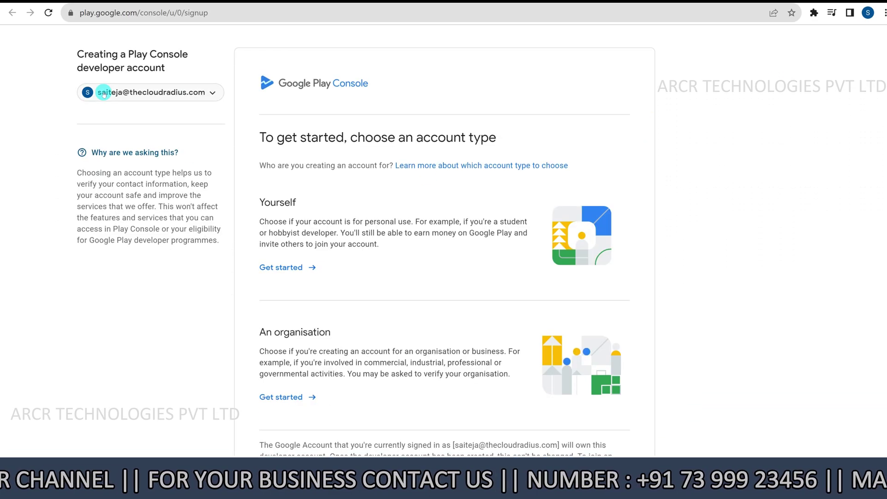
Keep the current Google account and choose the 'Yourself' personal developer account
left_click(203, 97)
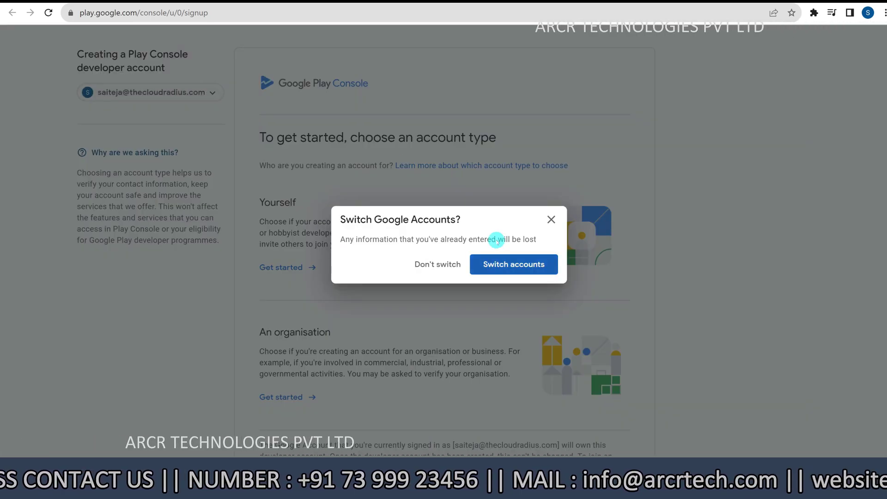
left_click(551, 219)
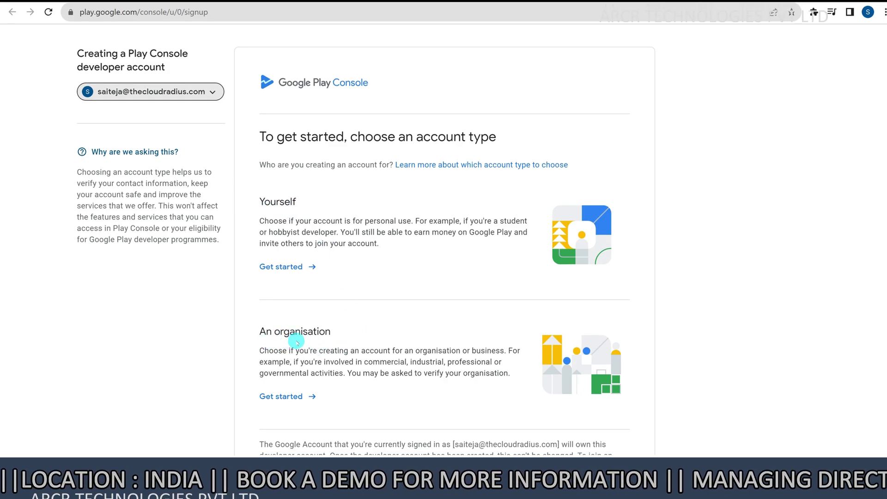
left_click(338, 335)
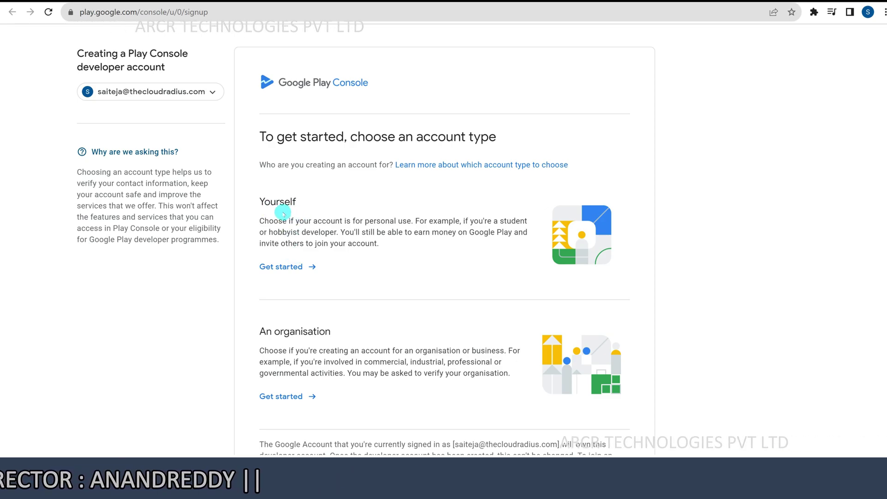
left_click(288, 268)
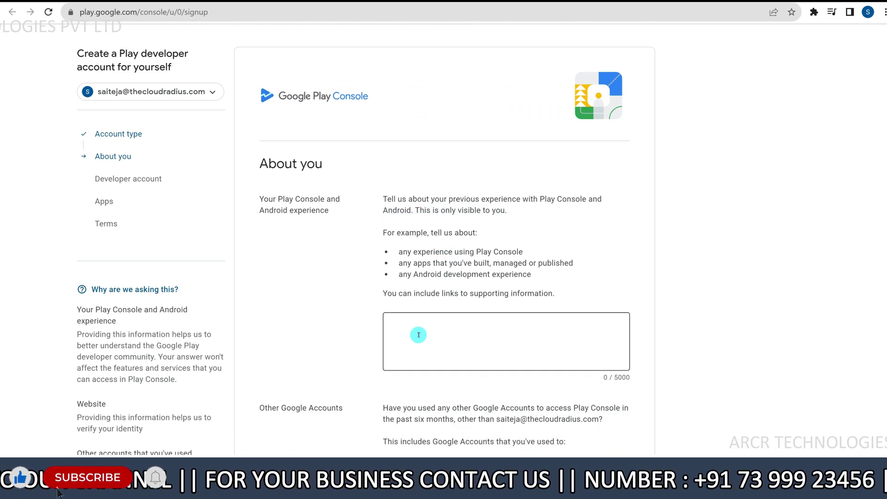
Describe your Play Console experience as 'Have good Experience' and answer No to other Google accounts
left_click(418, 335)
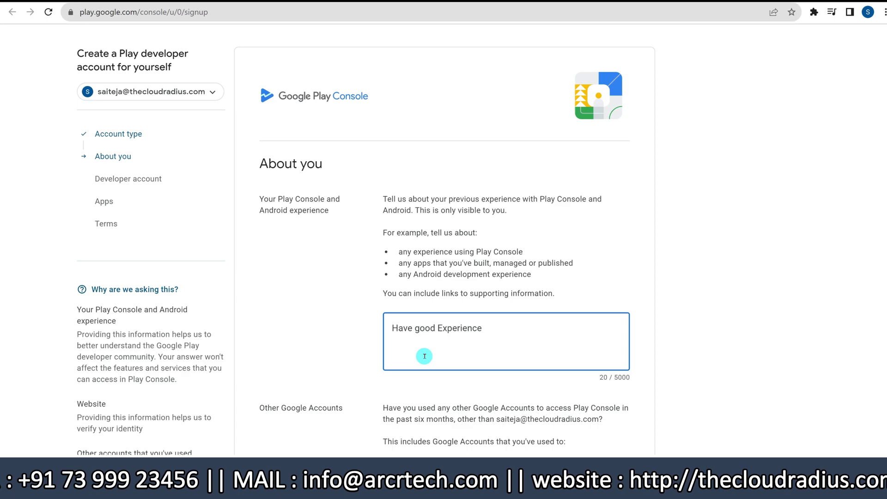
scroll(424, 358, "down", 3)
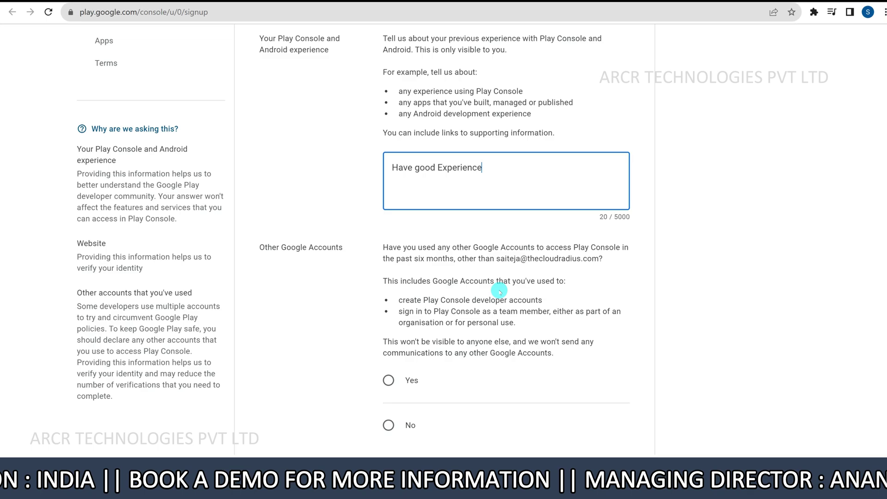
scroll(499, 290, "down", 1)
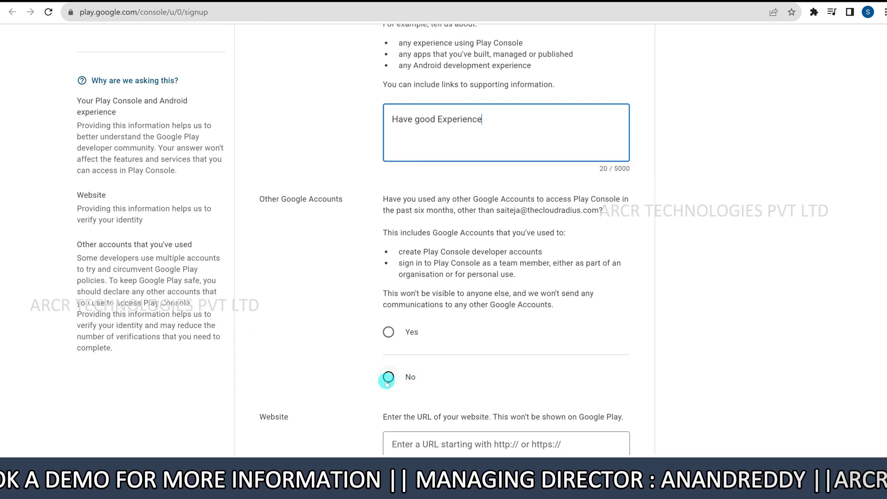
left_click(388, 377)
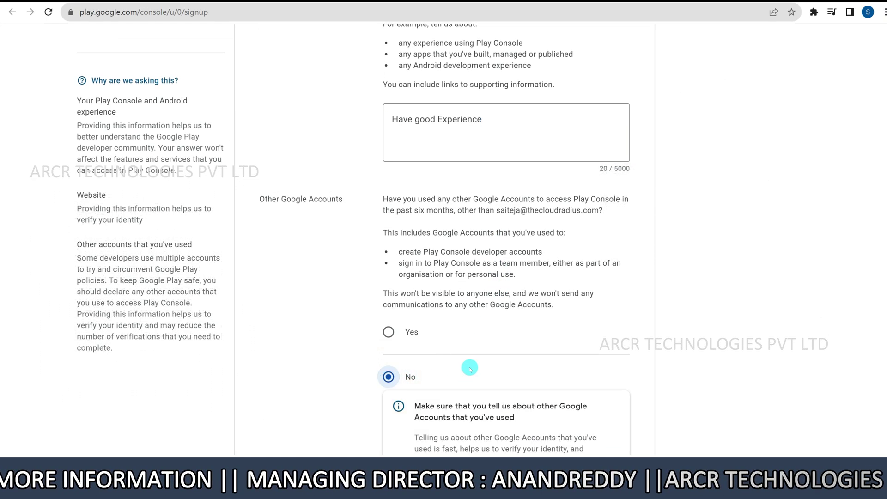
Declare 'I don't have a website' and continue to the Developer account step
scroll(470, 367, "down", 1)
scroll(469, 367, "down", 1)
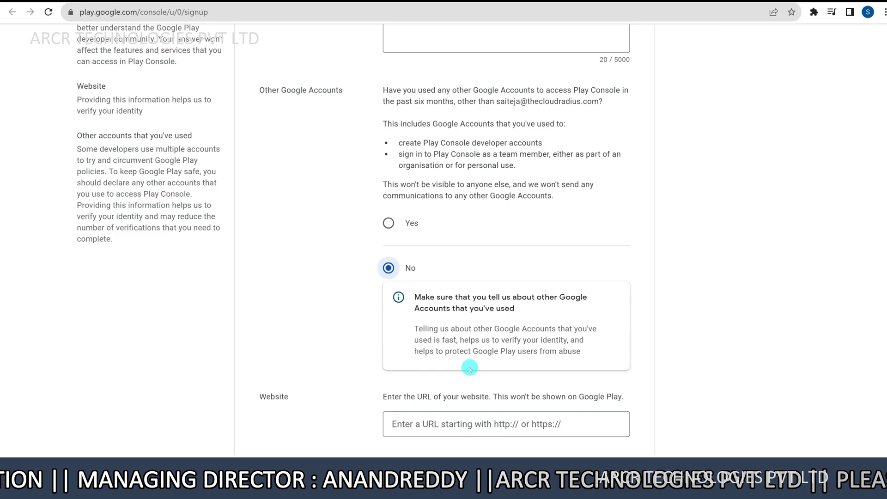
scroll(469, 367, "down", 1)
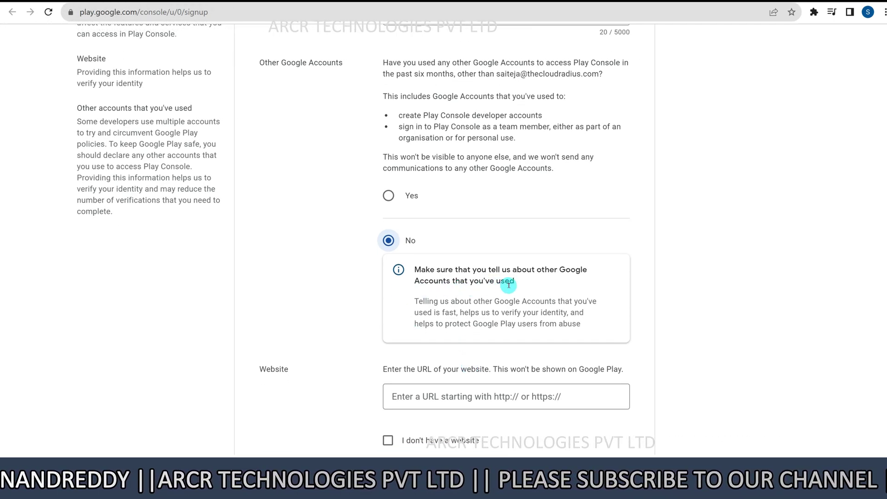
scroll(508, 285, "down", 3)
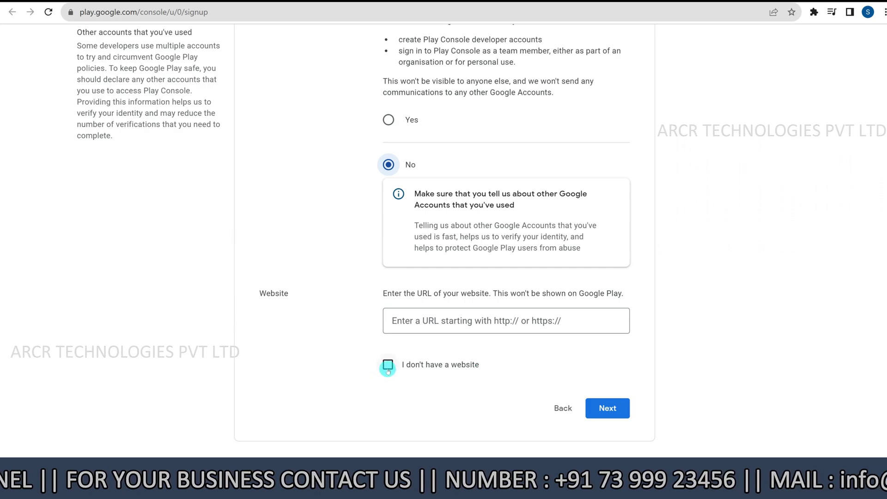
left_click(454, 325)
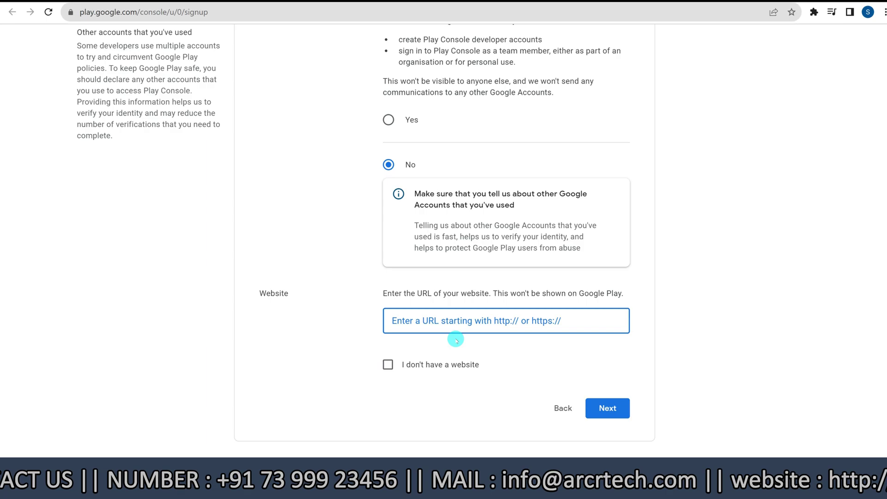
left_click(386, 365)
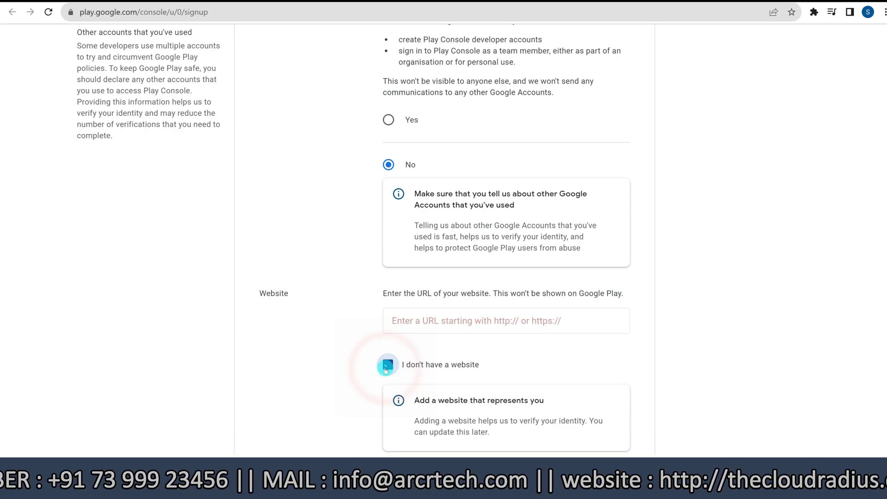
scroll(445, 401, "down", 2)
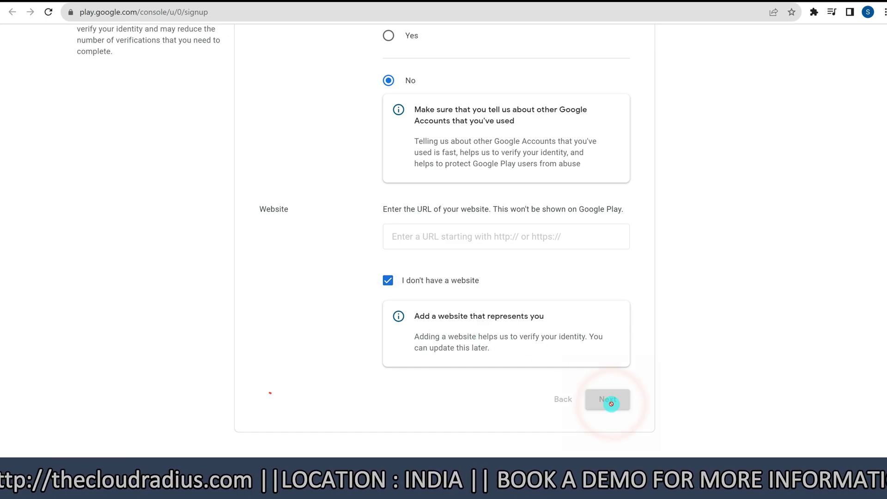
left_click(611, 405)
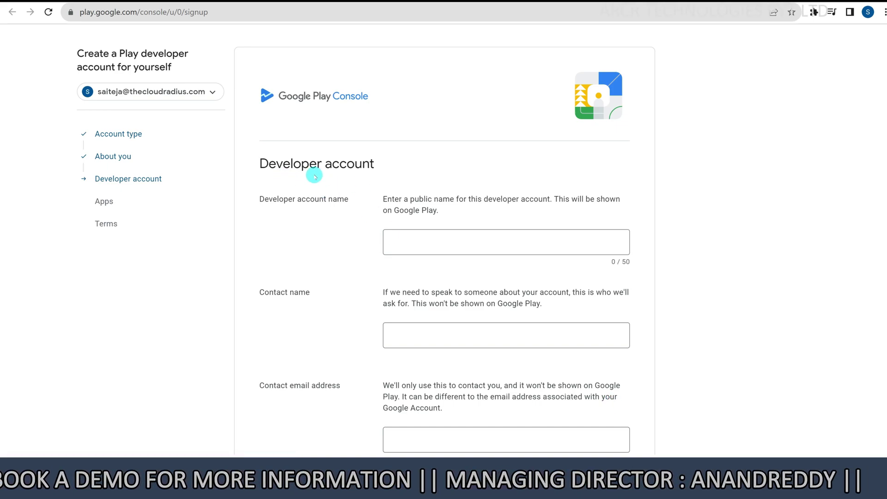
Enter the contact name and contact email address, then verify the email
scroll(343, 190, "down", 2)
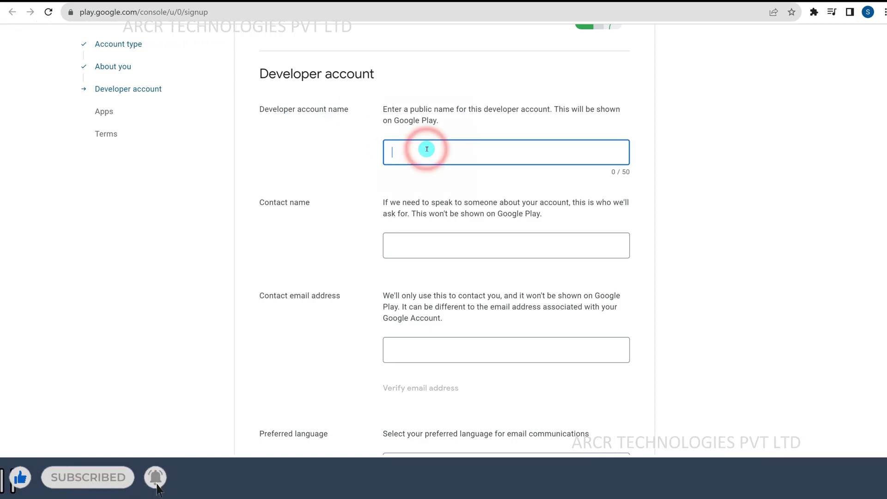
type("ARCRTECHNOLOGIES")
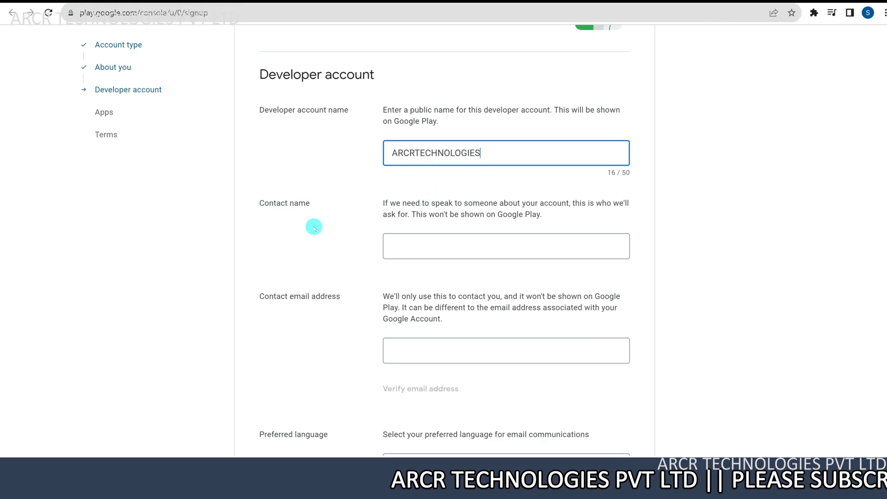
left_click(402, 243)
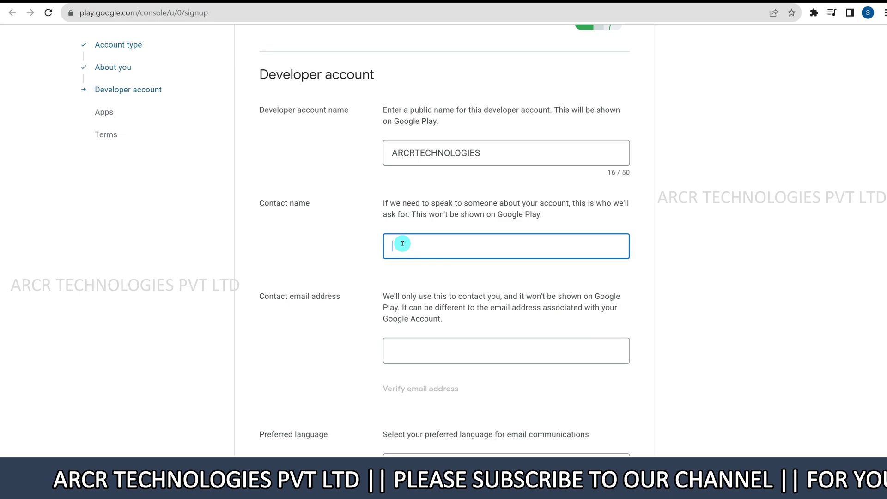
type("CLOUDRADIUS")
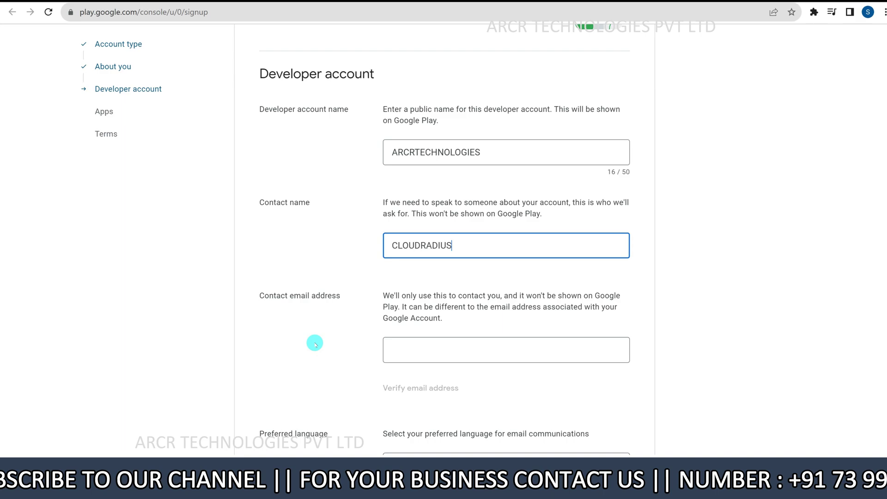
left_click(401, 356)
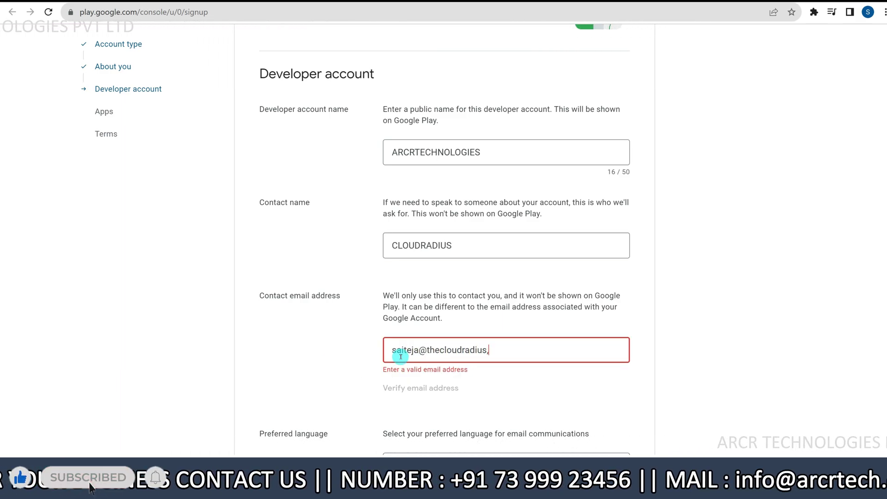
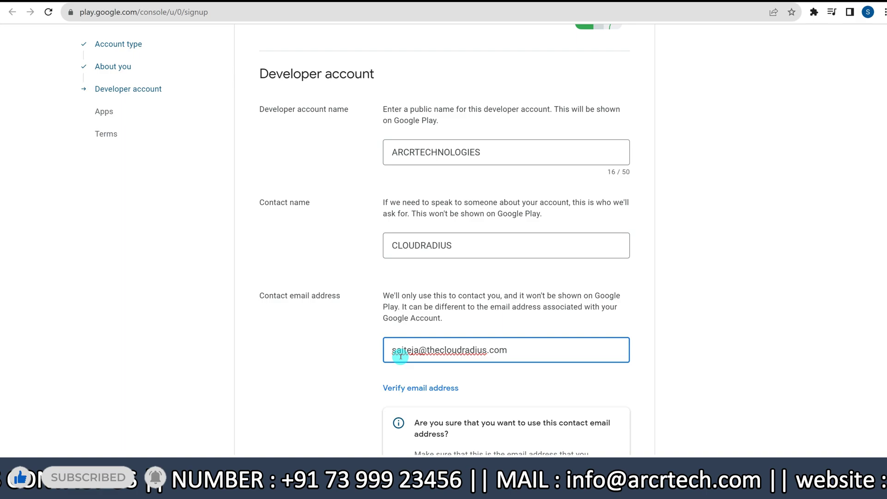
scroll(399, 356, "down", 2)
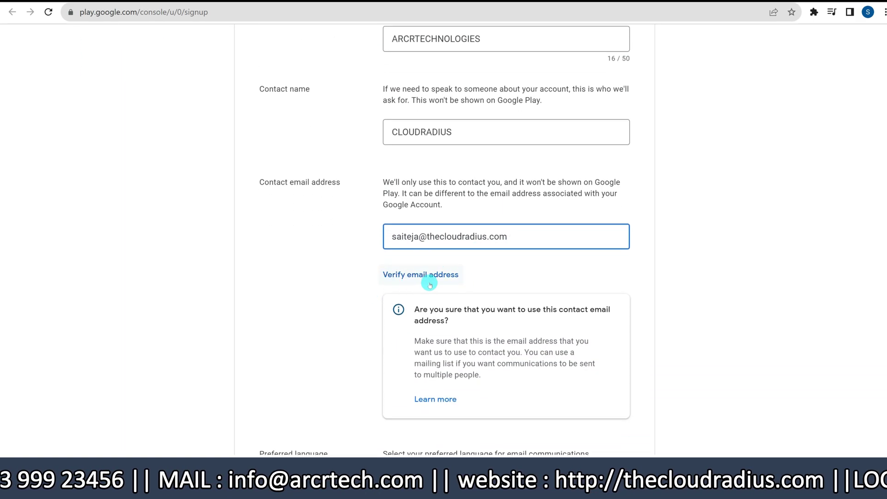
left_click(433, 273)
Choose English as the preferred language for email communications
scroll(388, 380, "down", 2)
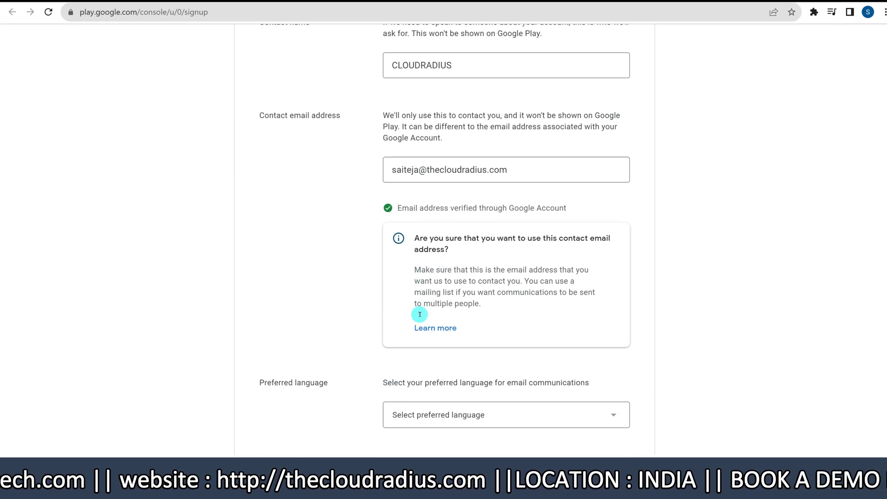
scroll(388, 375, "down", 3)
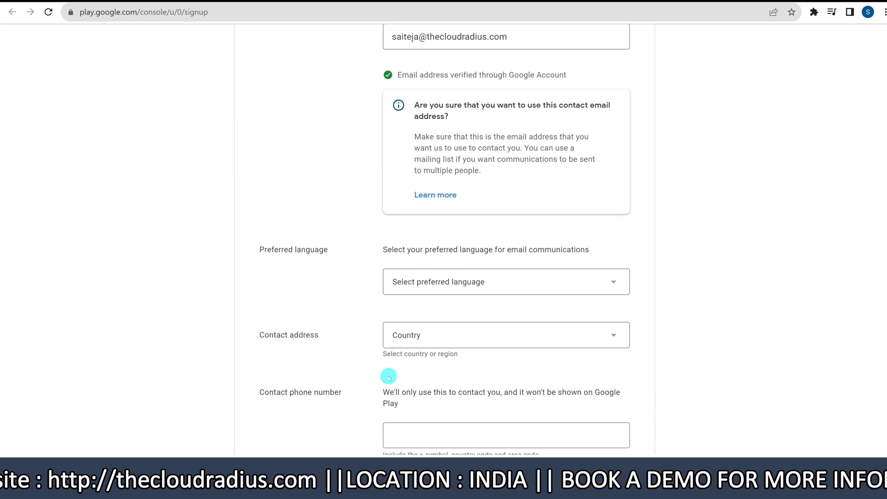
left_click(516, 272)
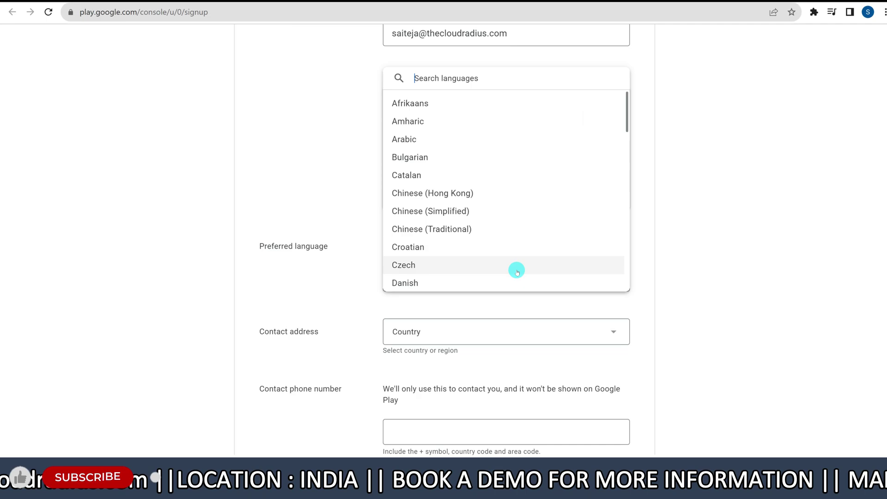
type("english")
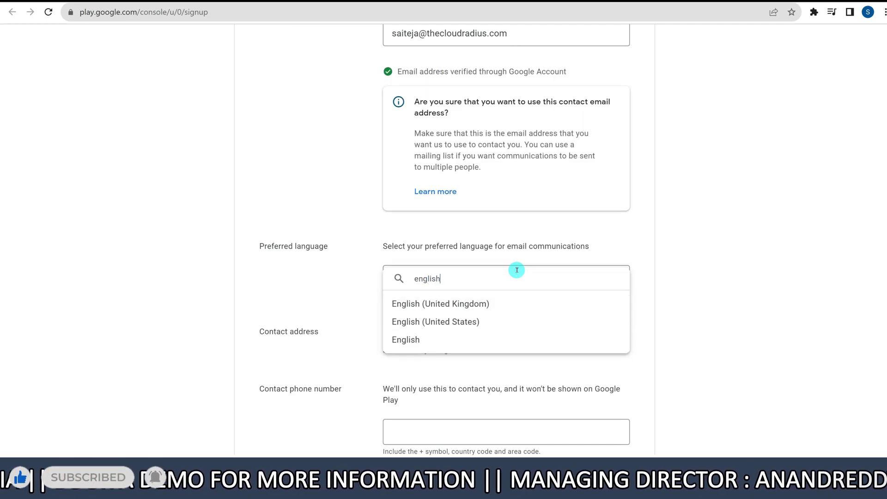
left_click(408, 340)
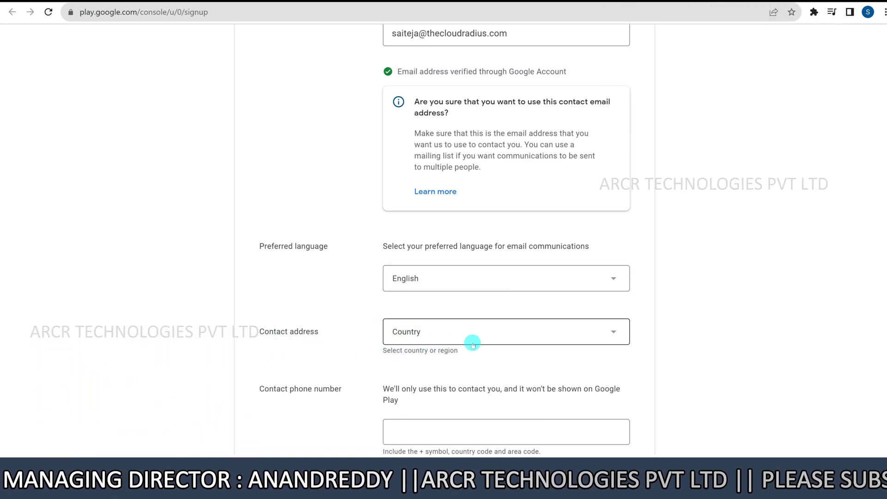
Set India as the contact address country
left_click(493, 332)
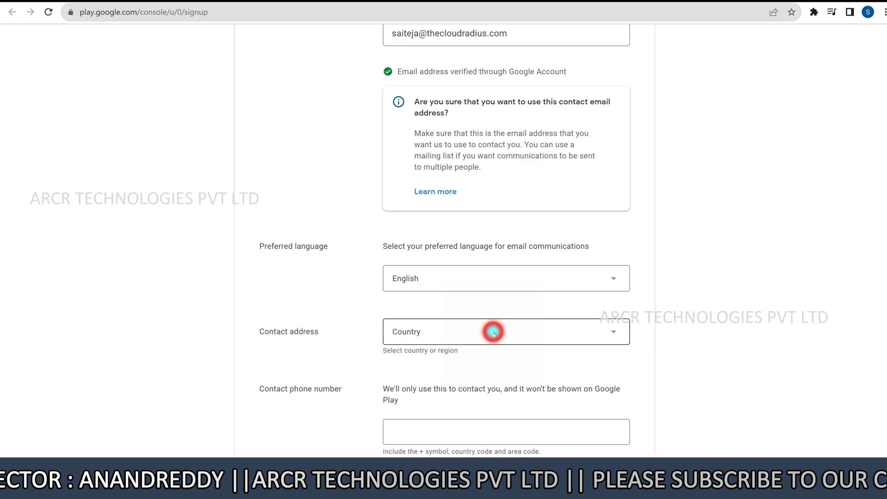
type("india")
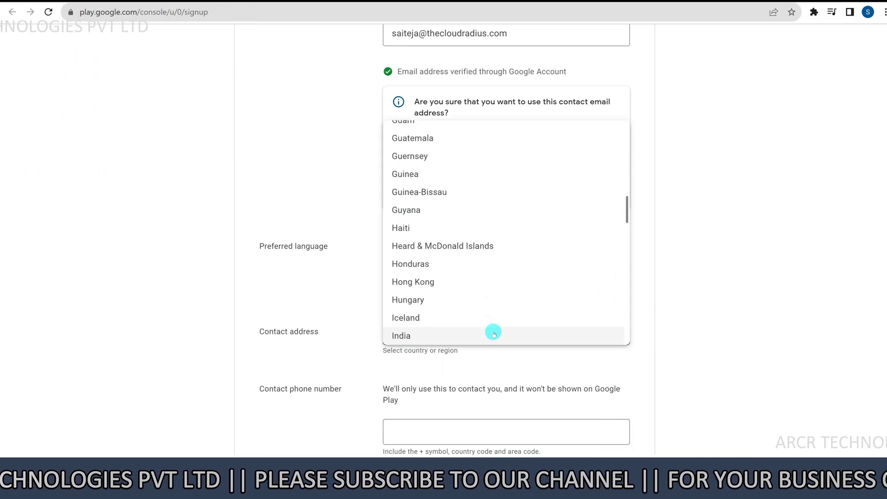
left_click(464, 334)
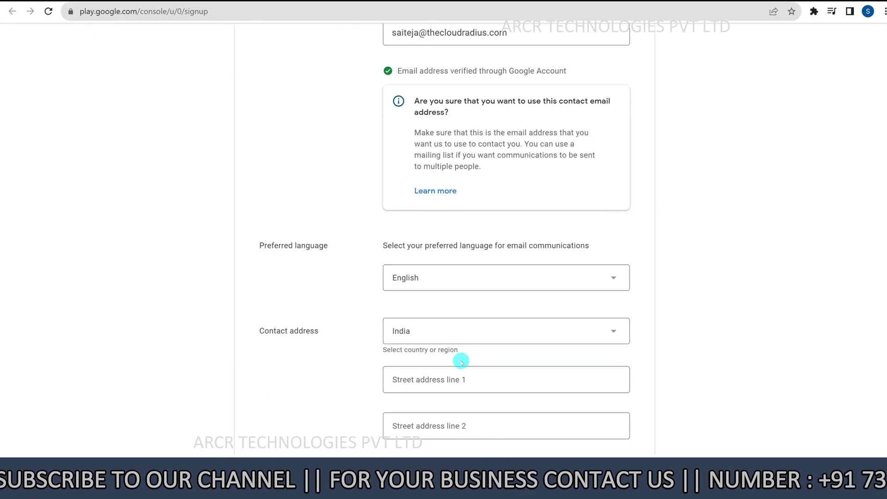
scroll(461, 362, "down", 1)
Fill in both street address lines, town/city, pincode, and choose the state from suggestions
left_click(473, 336)
type("hyderabad")
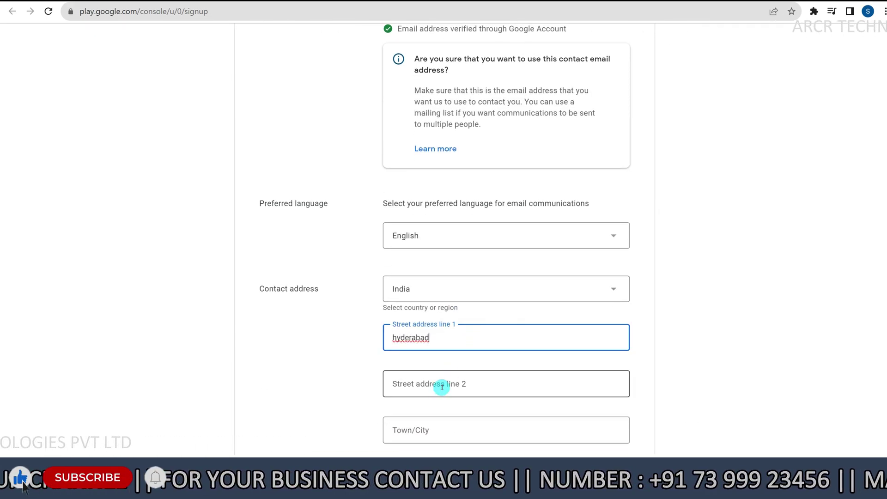
left_click(442, 384)
type("hyderabad")
scroll(440, 386, "down", 3)
left_click(467, 293)
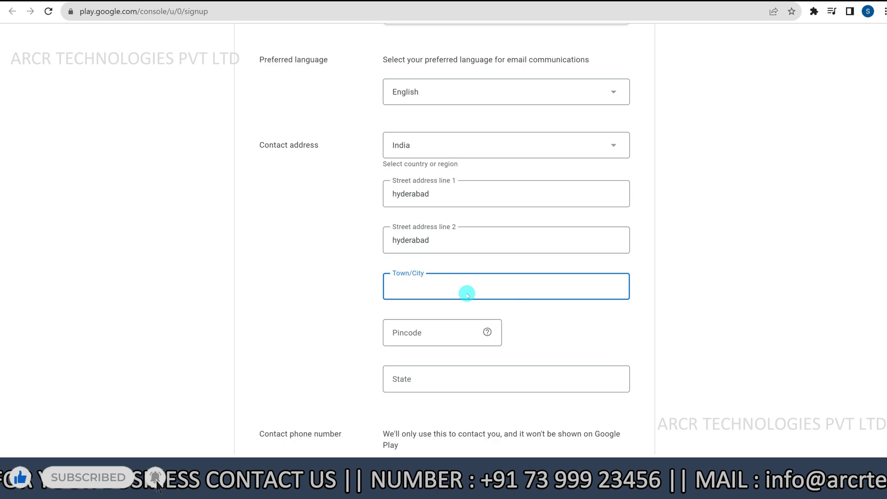
type("telangana hyderabad")
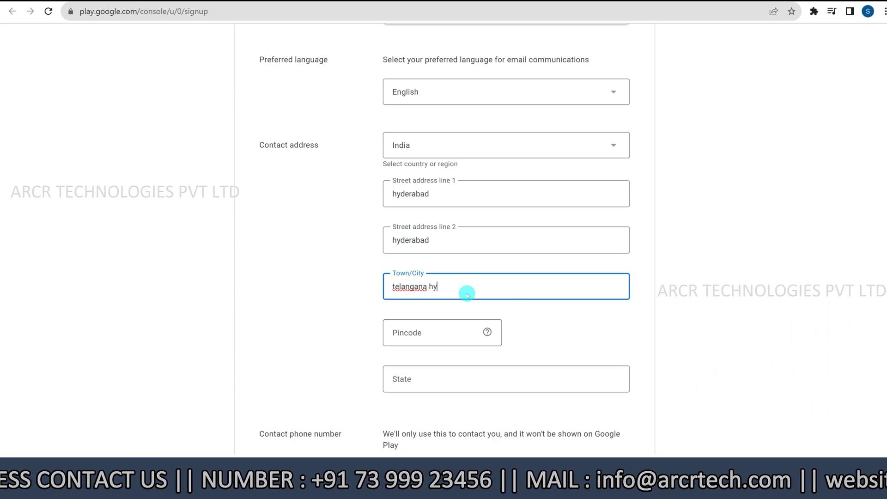
left_click(431, 332)
type("500075")
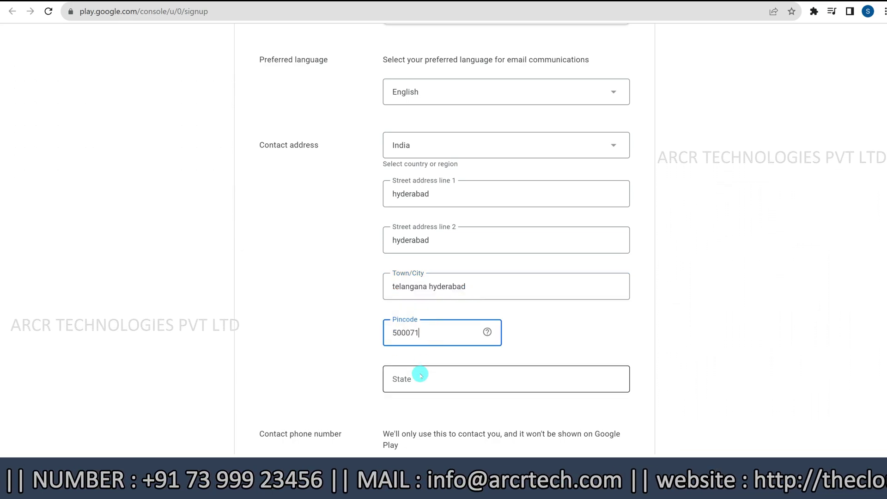
left_click(420, 374)
type("telan")
left_click(416, 410)
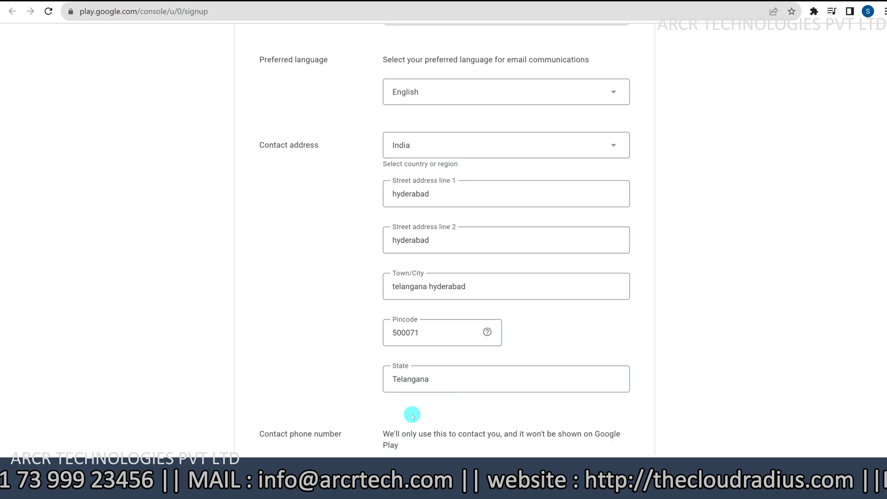
Enter the contact phone number, verify it with the texted code, and decline saving the address
scroll(411, 413, "down", 3)
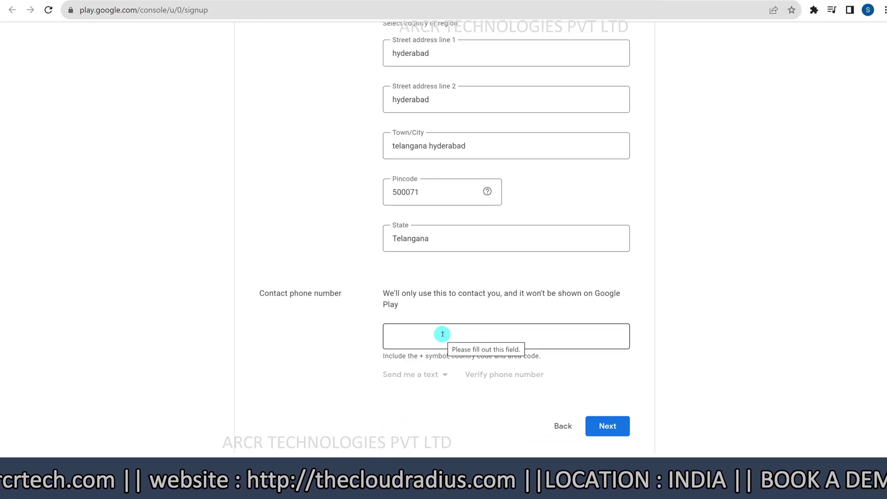
left_click(442, 334)
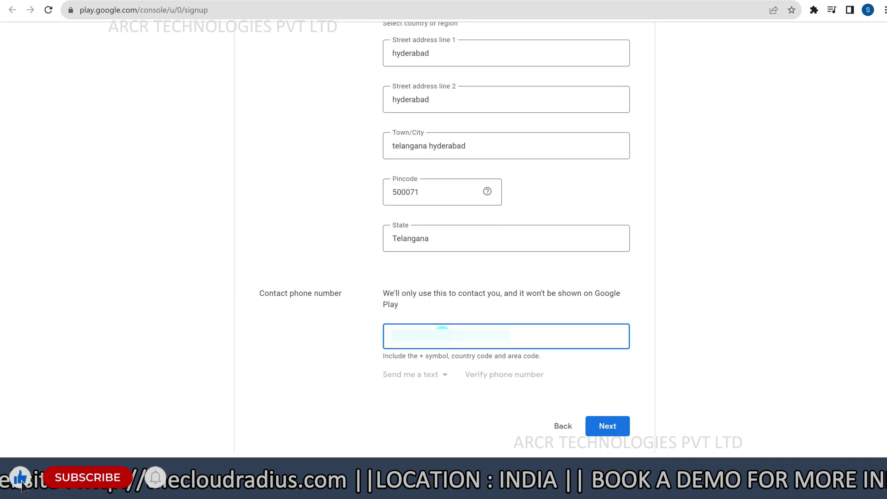
left_click(502, 376)
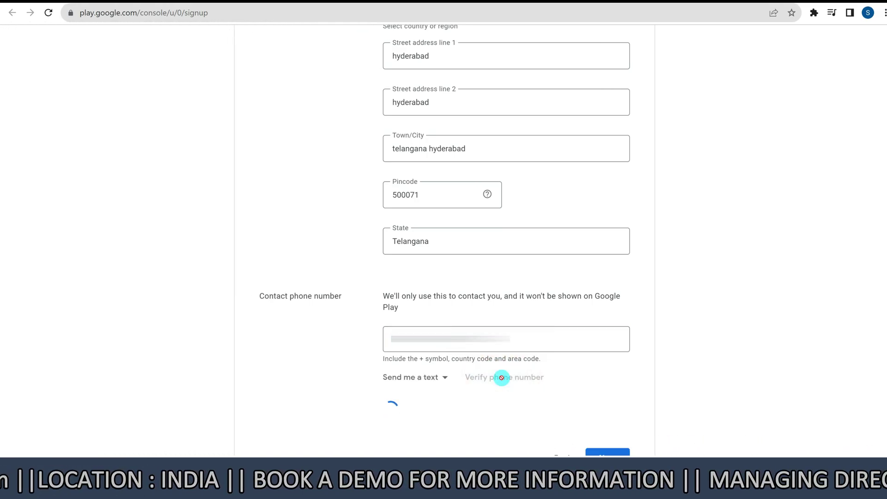
scroll(501, 378, "down", 1)
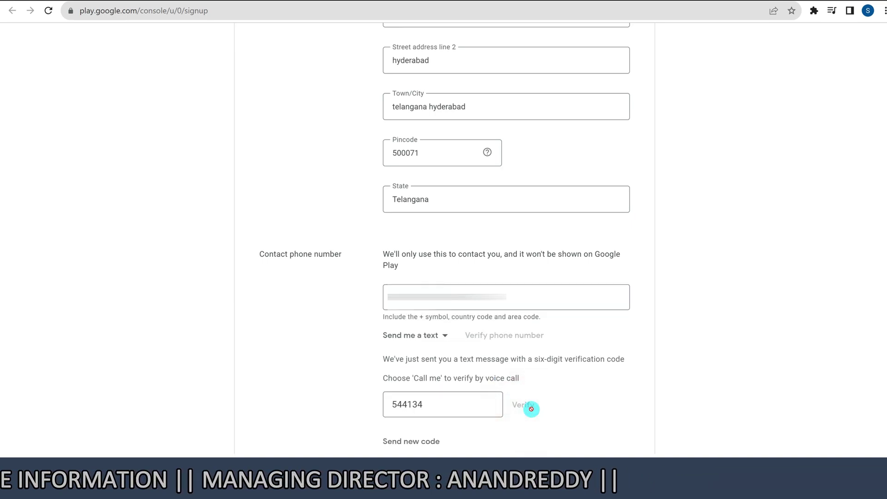
left_click(522, 405)
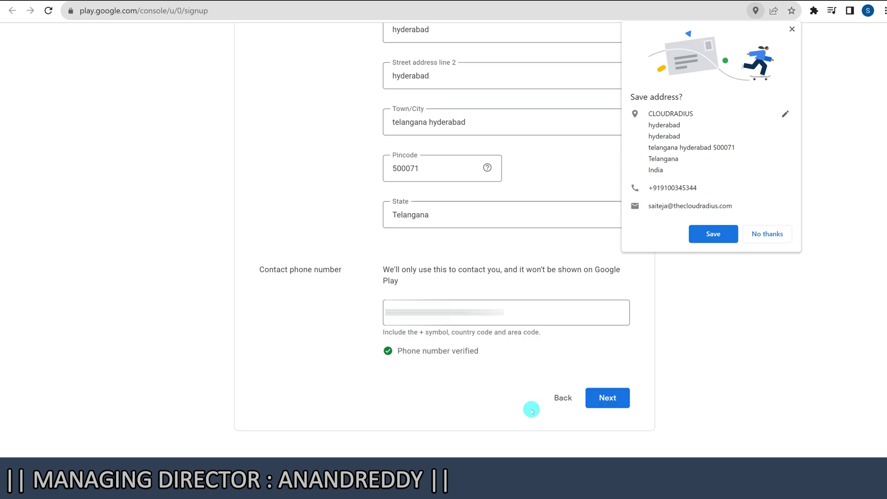
left_click(767, 235)
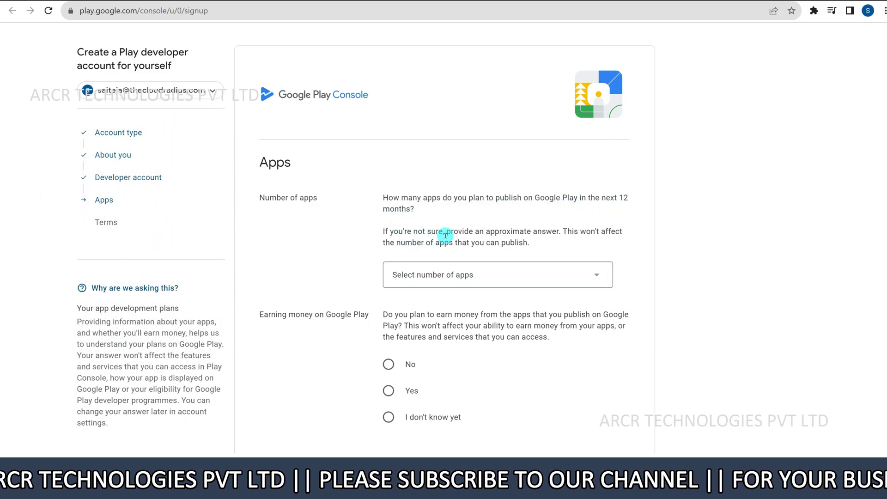
Answer More than 10 apps and 'I don't know yet' about earning money
left_click(472, 277)
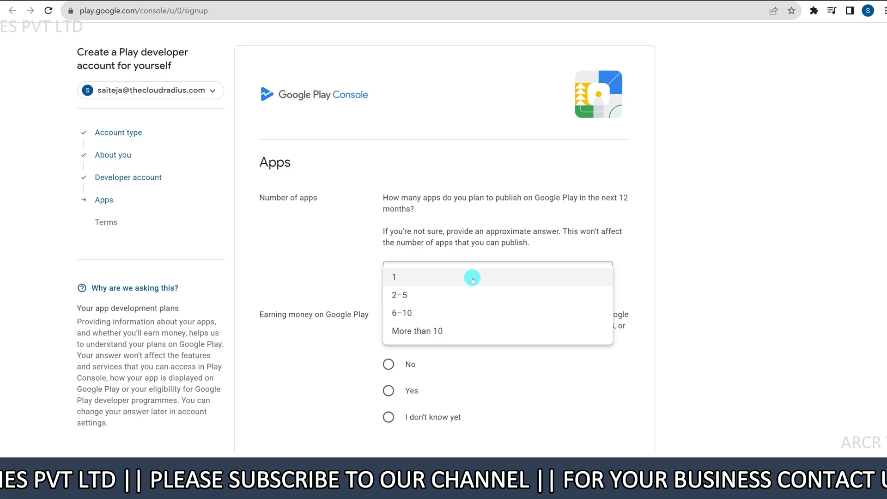
left_click(451, 327)
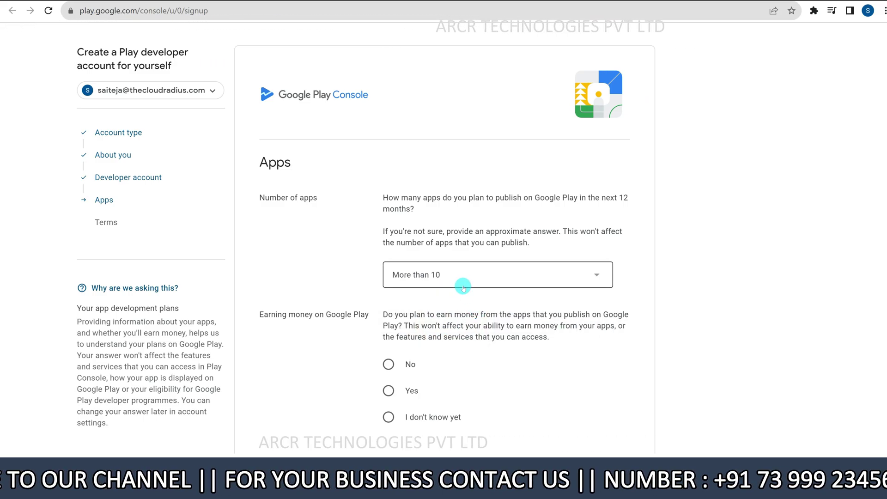
scroll(346, 323, "down", 1)
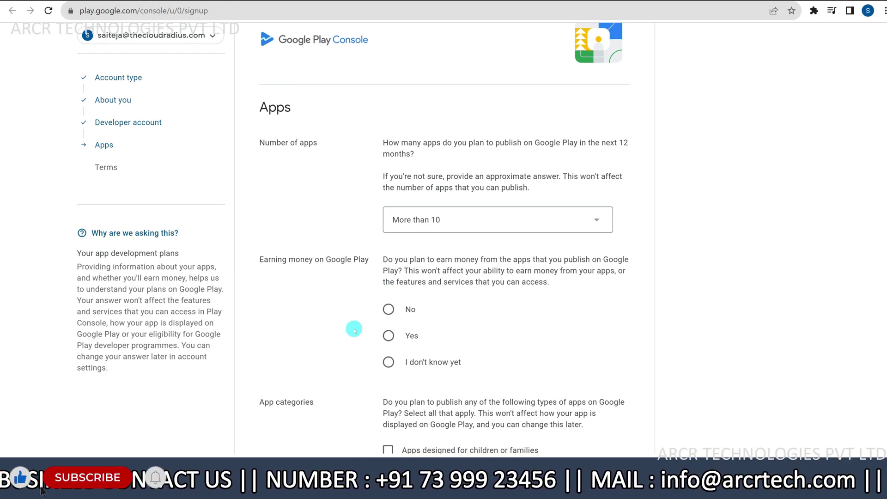
left_click(389, 364)
Tick the COVID-19 and crowdfunding or microloan app category checkboxes
scroll(398, 386, "down", 2)
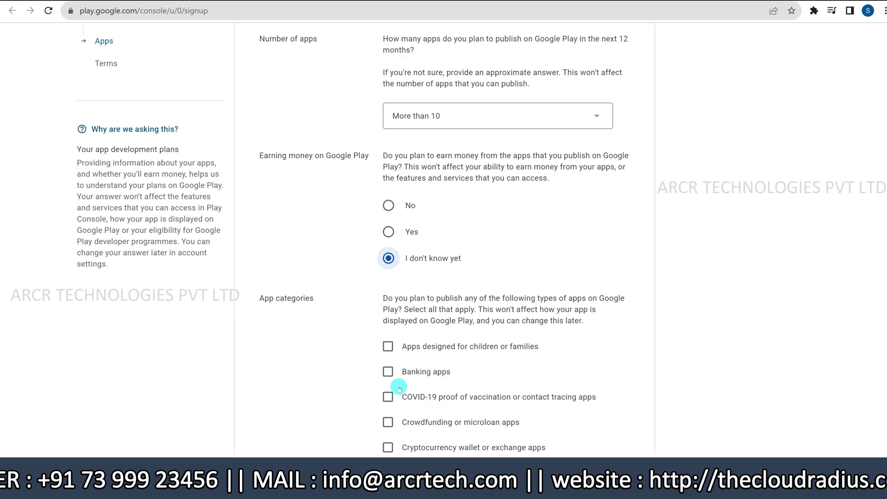
scroll(399, 389, "down", 3)
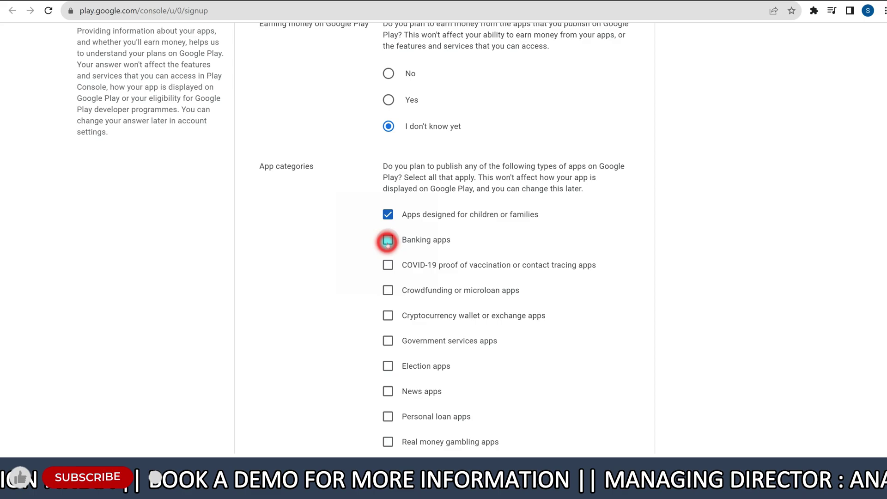
left_click(387, 264)
scroll(387, 277, "down", 3)
left_click(388, 148)
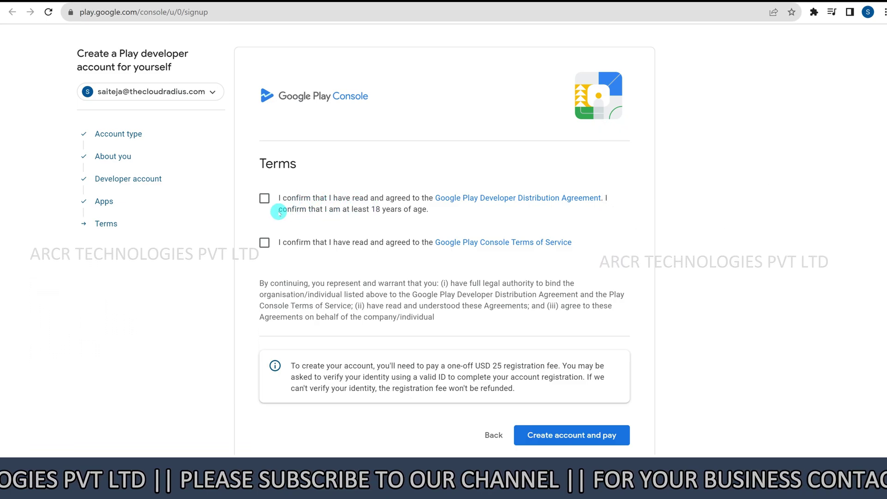
Accept the Developer Distribution Agreement and terms, then create the account and pay
left_click(266, 198)
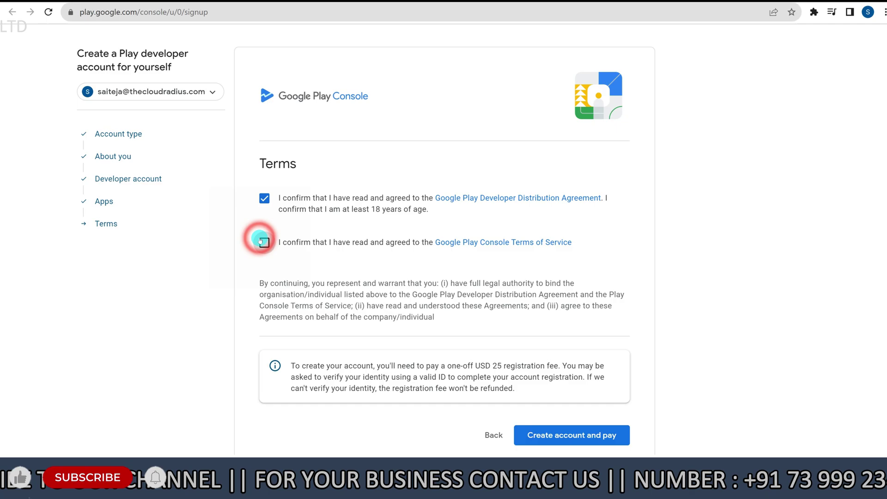
scroll(365, 313, "down", 1)
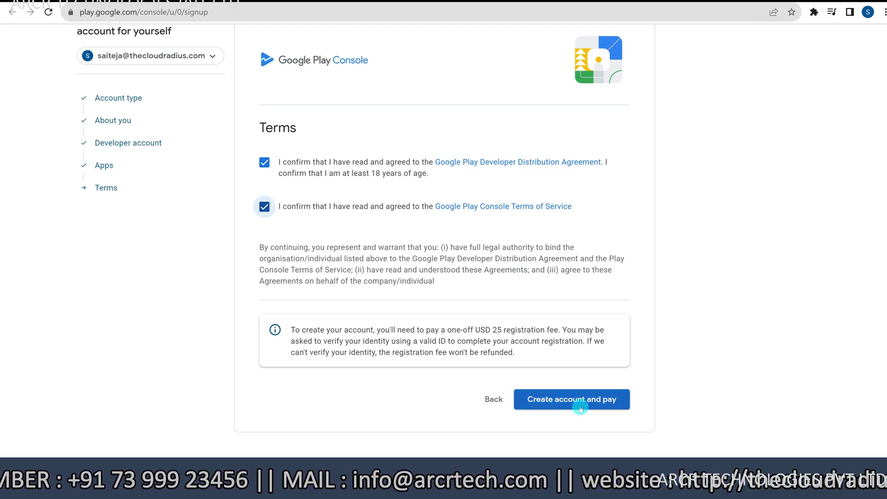
left_click(581, 407)
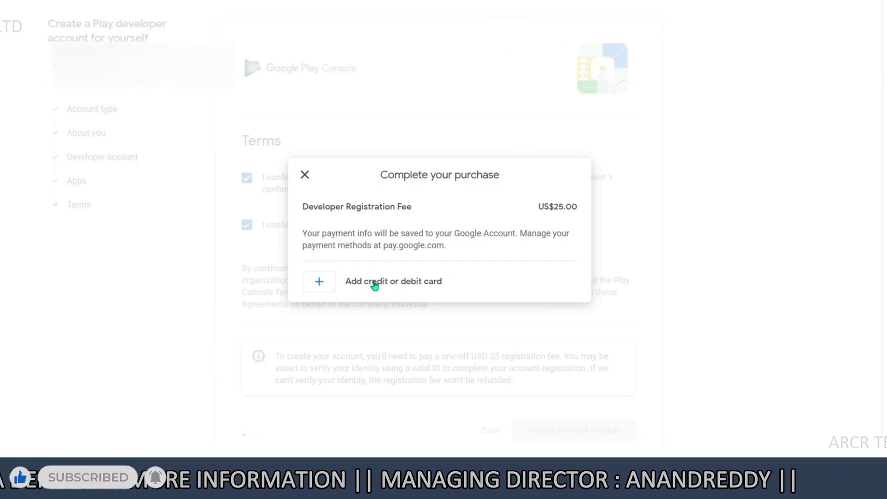
Choose to add a credit or debit card for the US$25.00 registration fee
left_click(374, 285)
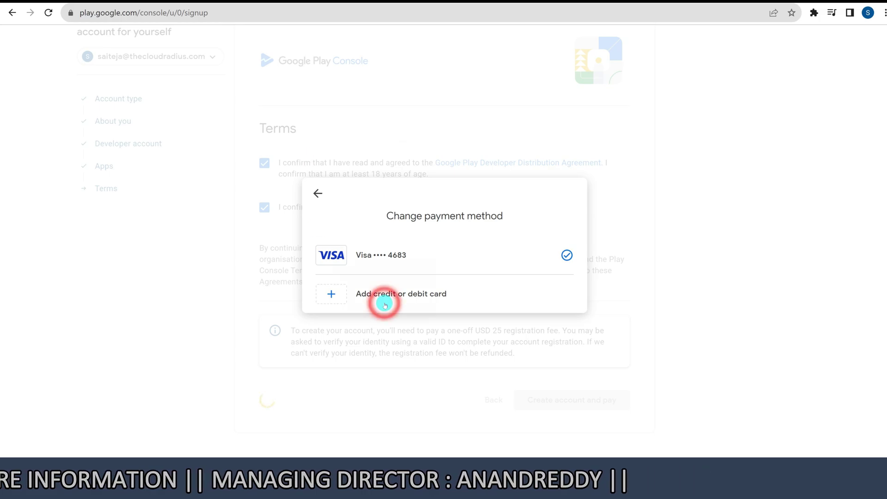
Add a new Visa credit or debit card as the payment method and save it
left_click(384, 304)
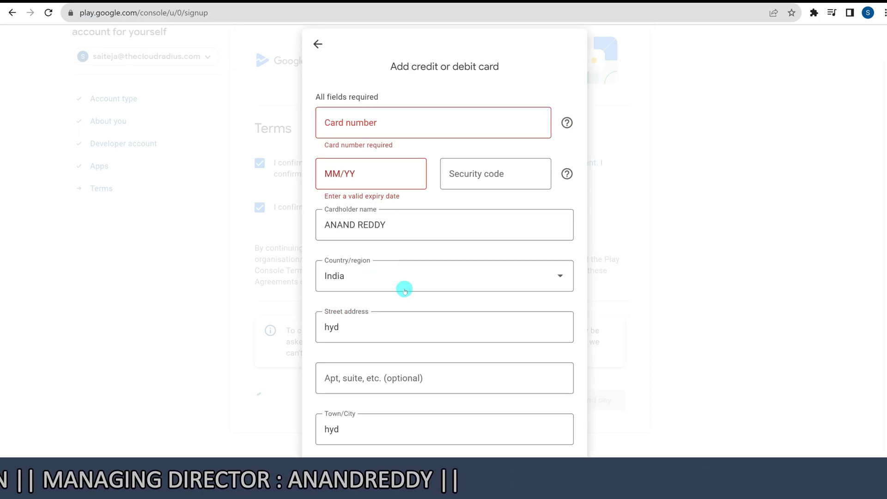
scroll(400, 308, "down", 2)
scroll(400, 308, "down", 2)
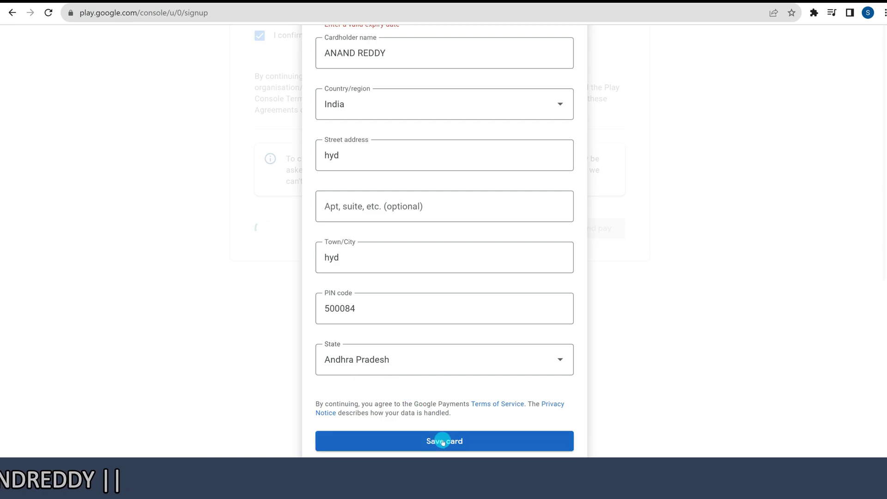
left_click(410, 445)
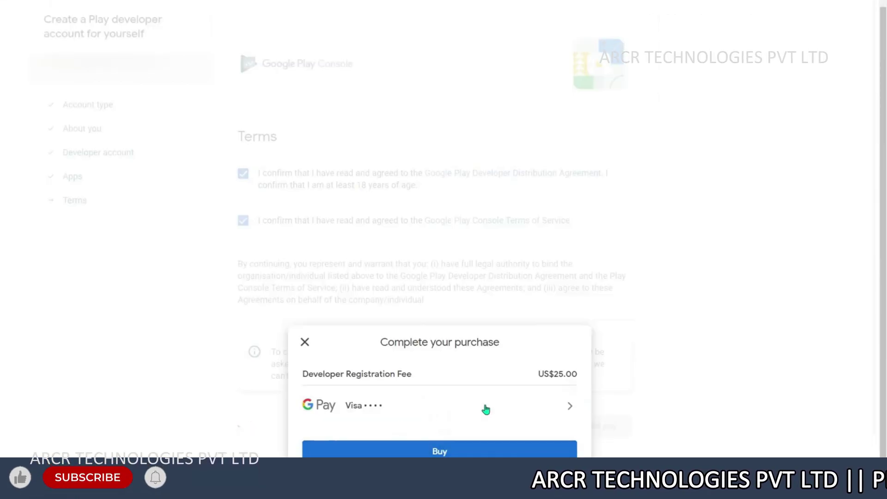
Buy the US$25.00 Developer Registration Fee with the saved Visa card
left_click(457, 449)
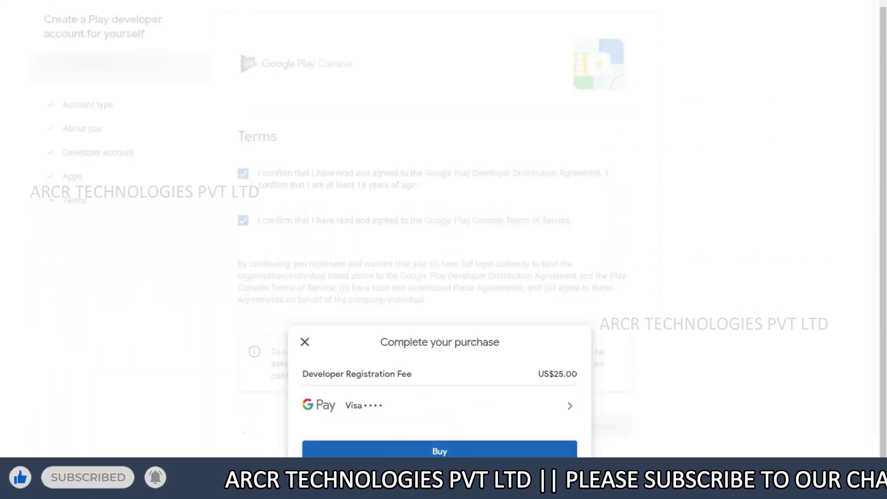